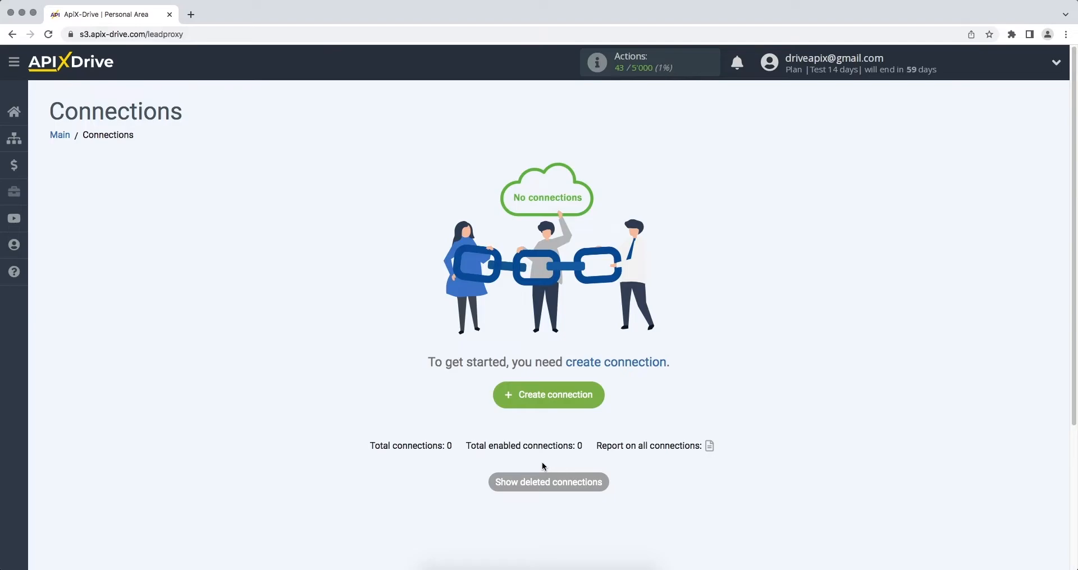
Create a new connection with Salesforce CRM as the data source system
left_click(510, 401)
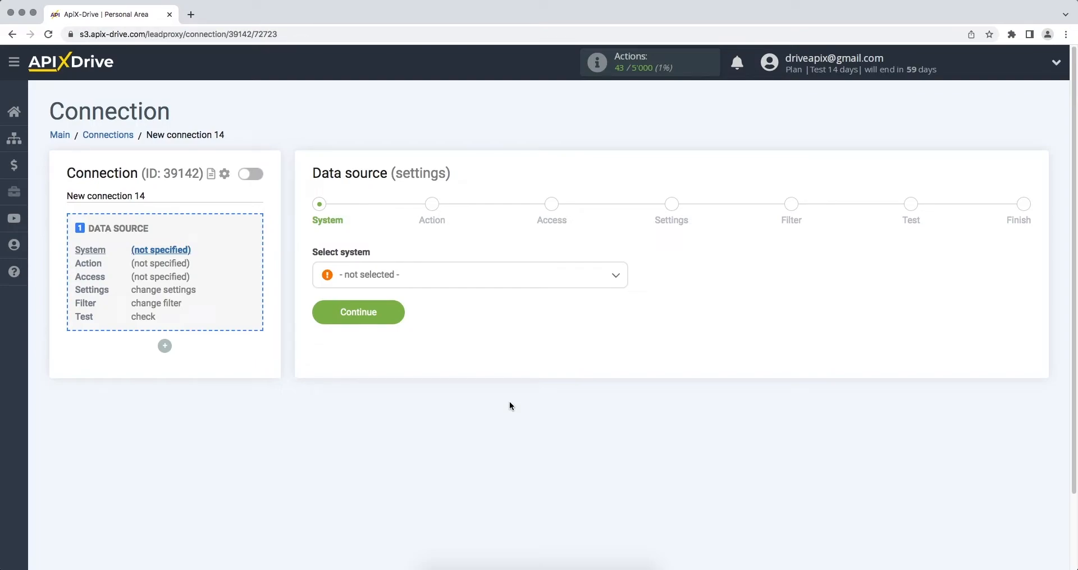
left_click(556, 278)
left_click_drag(622, 294, 631, 416)
left_click(434, 427)
left_click(332, 320)
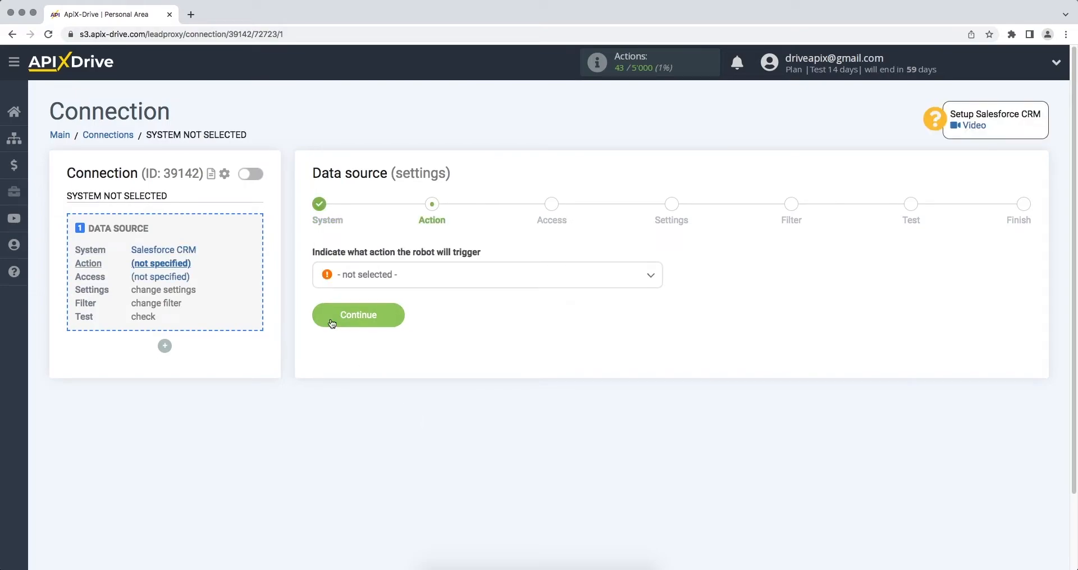
Set the Salesforce CRM source action to Get LEADS (new)
left_click(370, 275)
left_click_drag(660, 354, 672, 402)
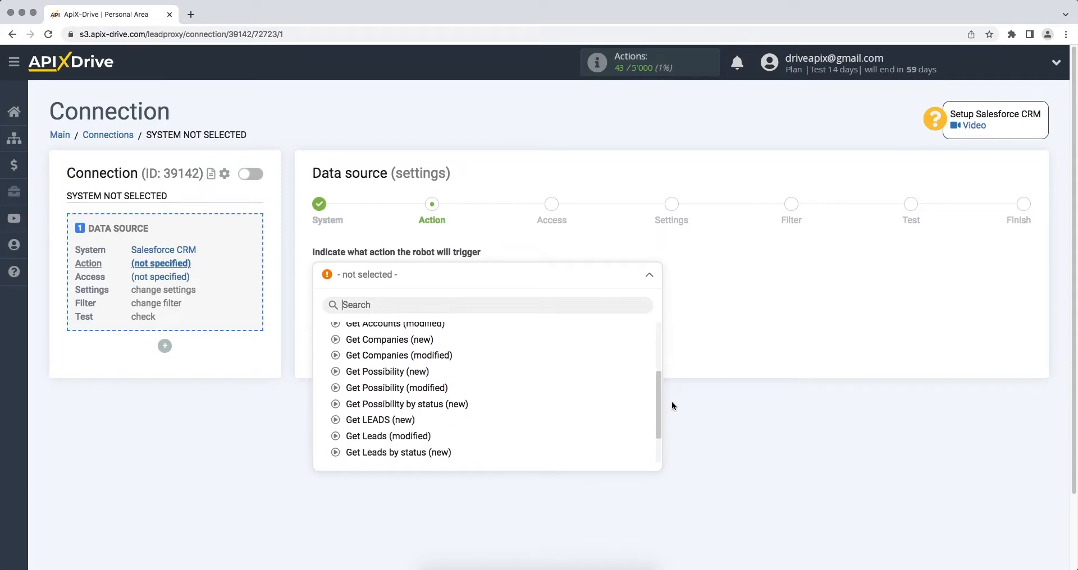
left_click(400, 422)
left_click(325, 324)
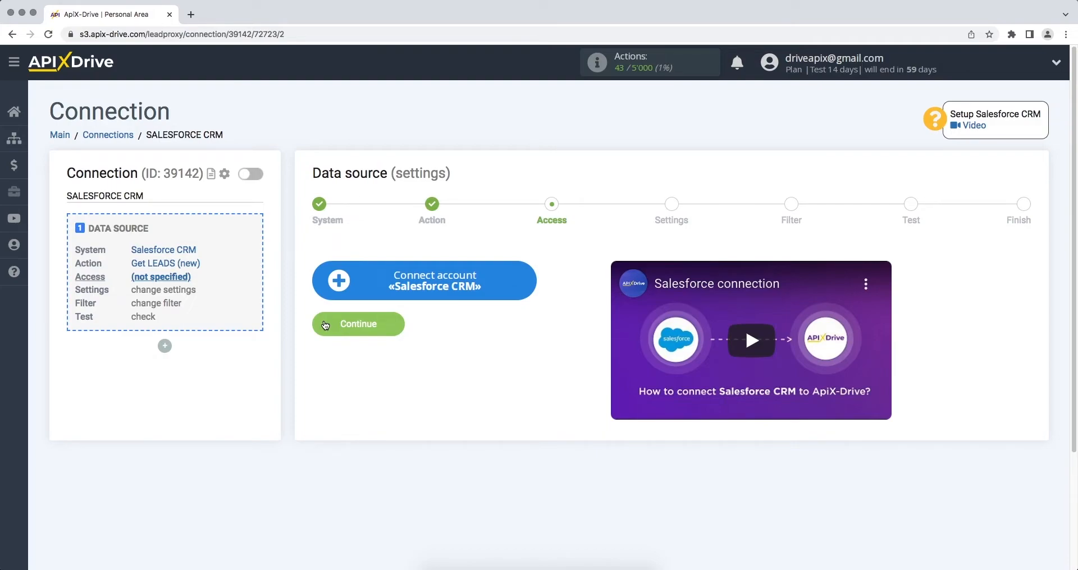
Log in to Salesforce CRM with the account username and password
left_click(338, 289)
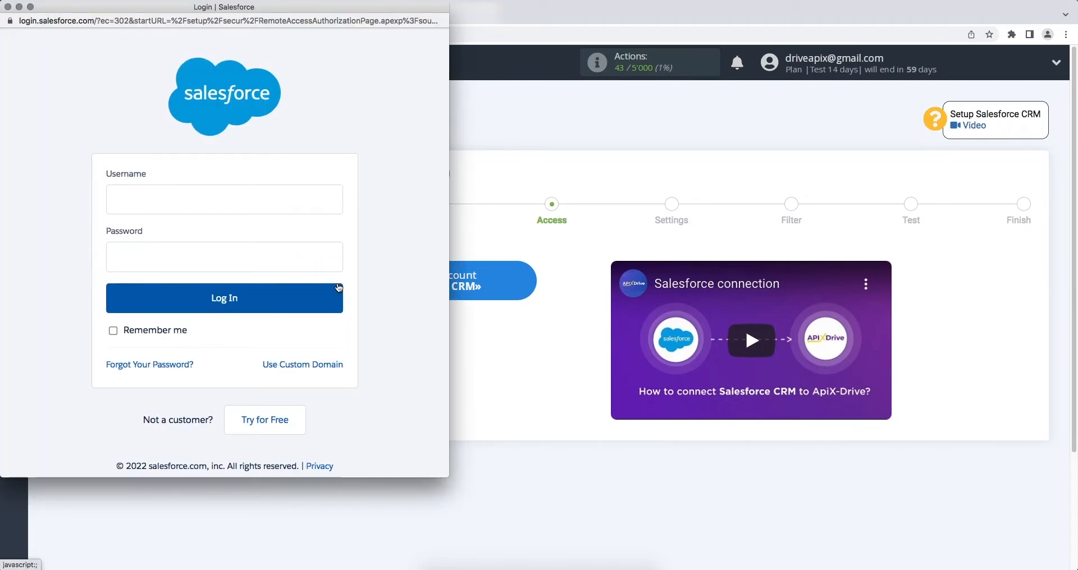
left_click(282, 202)
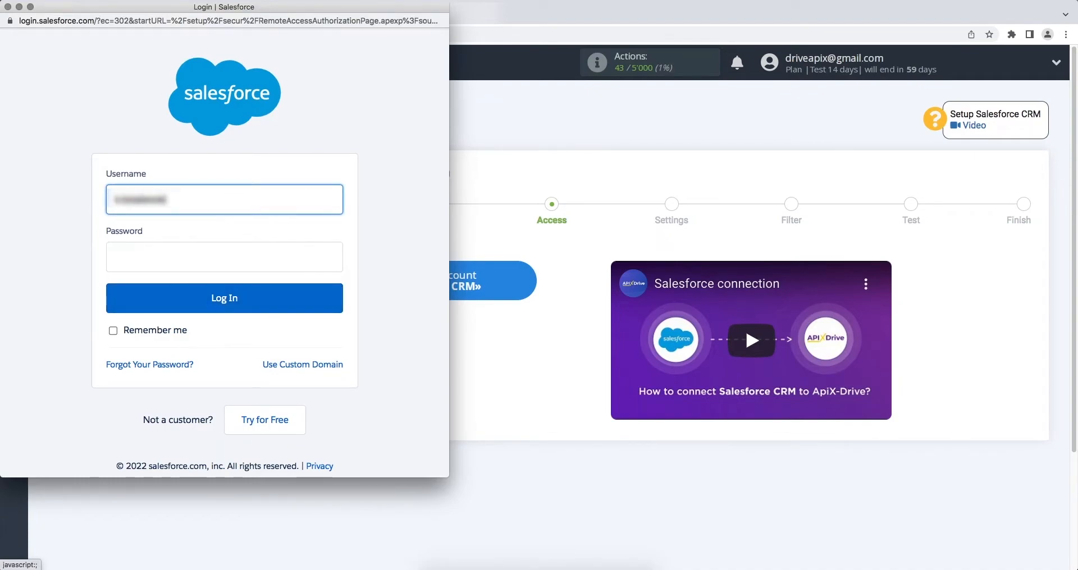
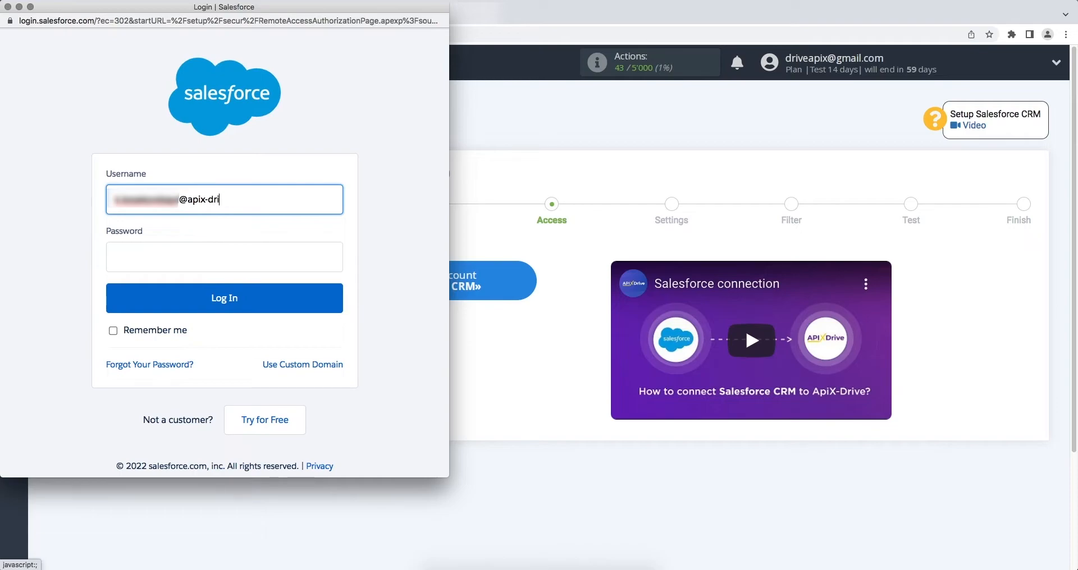
left_click(270, 255)
type("•••••")
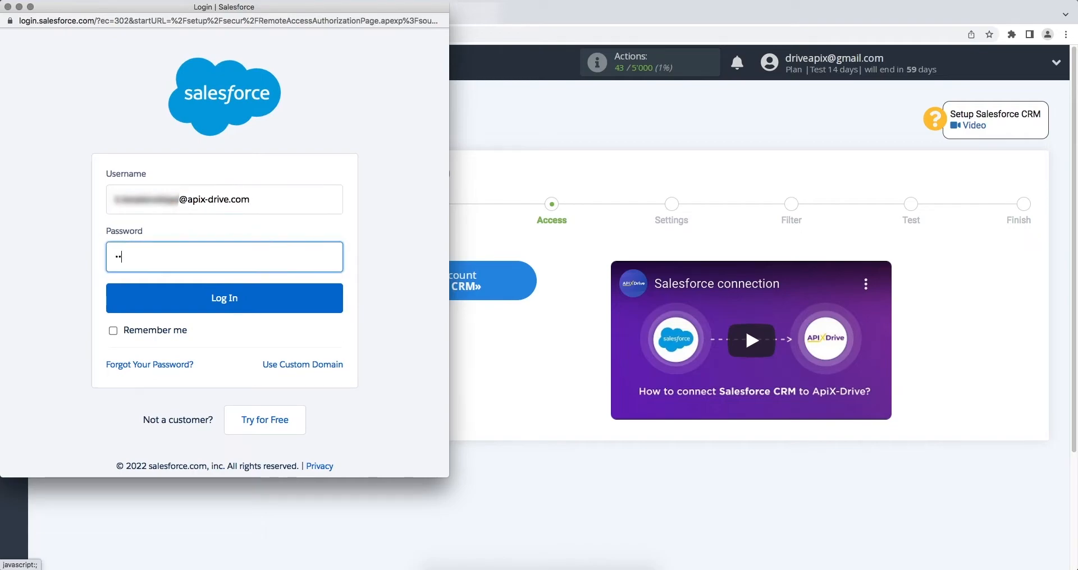
type("•••••••")
left_click(275, 298)
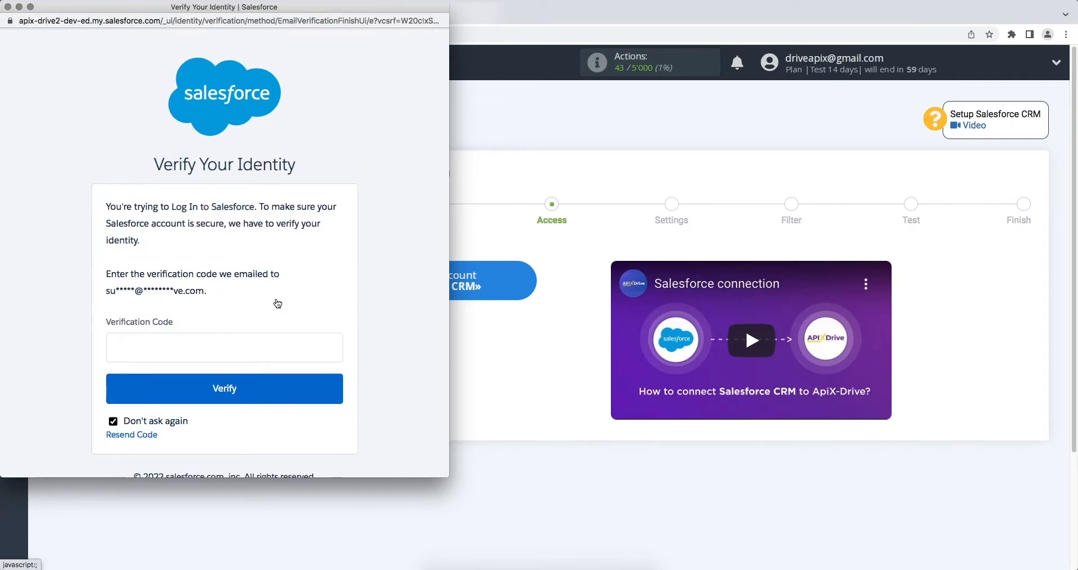
Enter the emailed verification code to confirm the Salesforce login
left_click(269, 348)
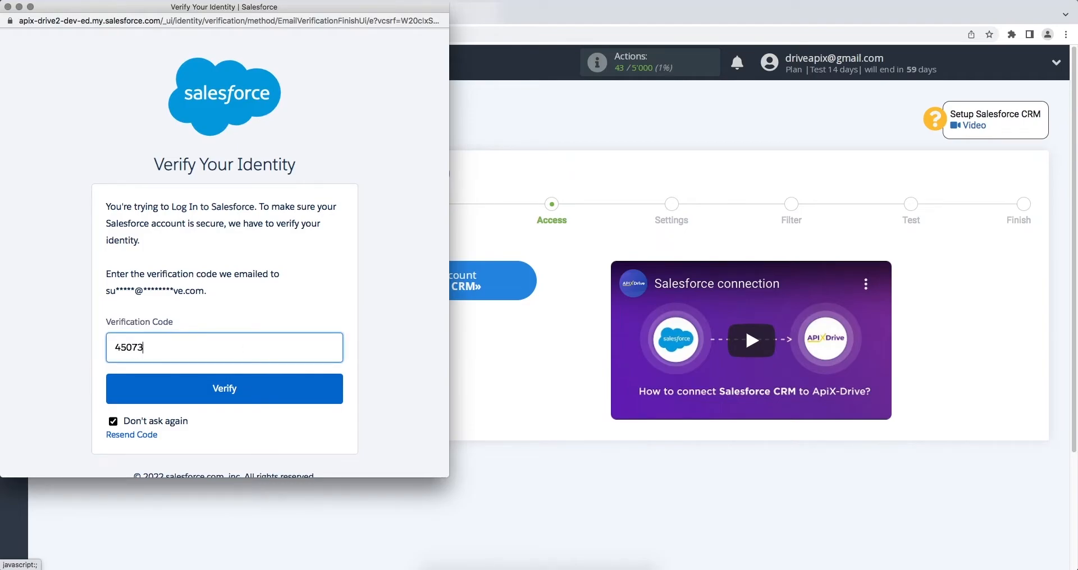
left_click(252, 402)
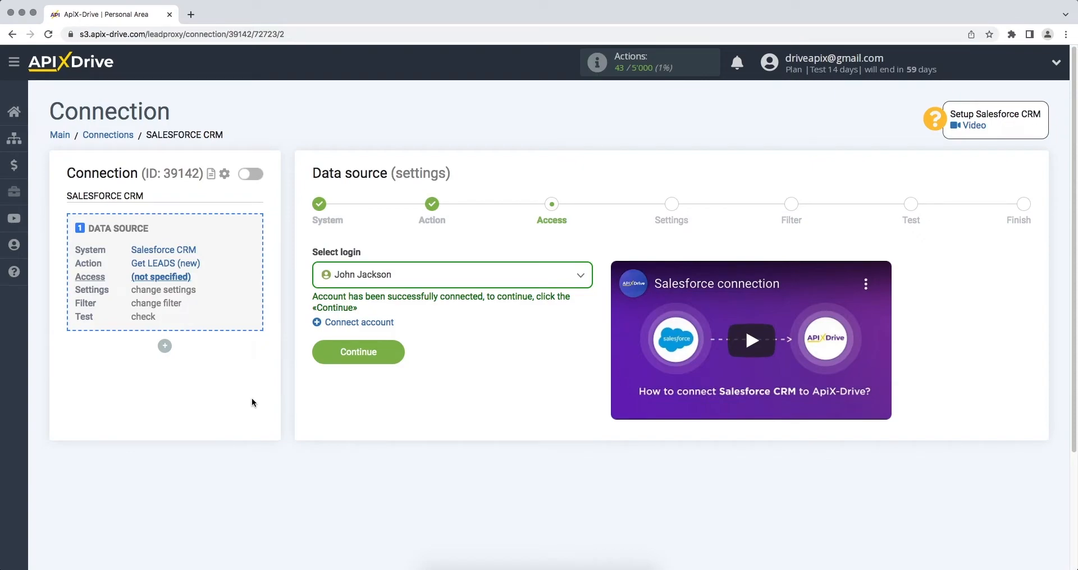
Select the connected Salesforce login and pass Settings and Filter unchanged to reach test data
left_click(389, 283)
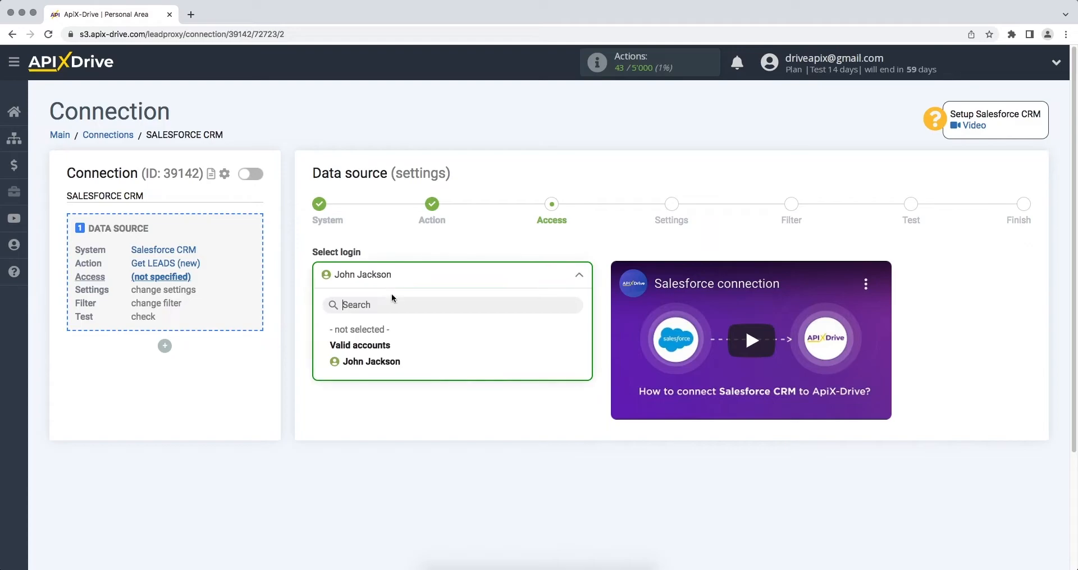
left_click(392, 362)
left_click(322, 358)
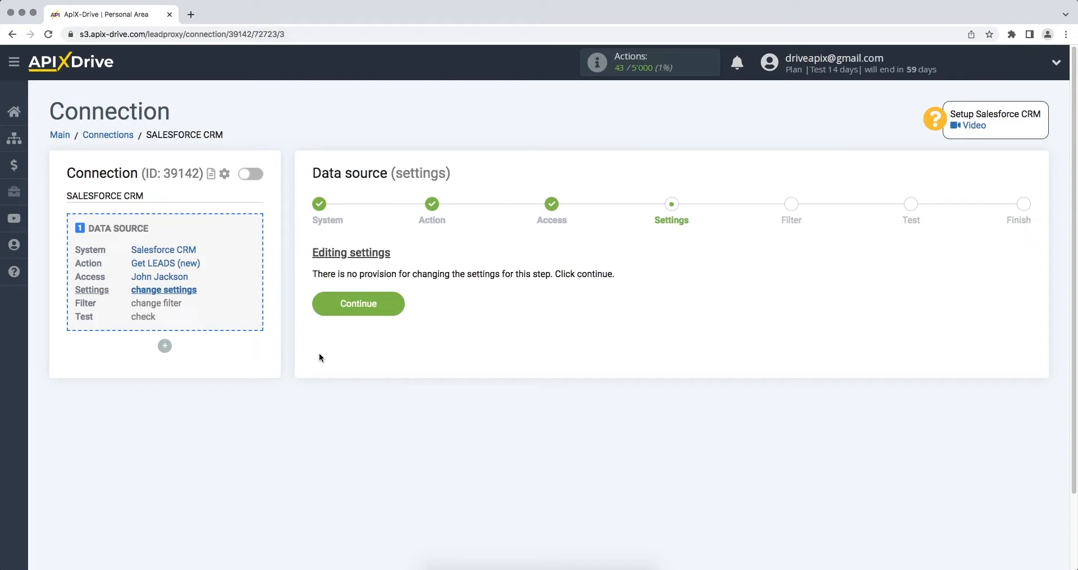
left_click(321, 309)
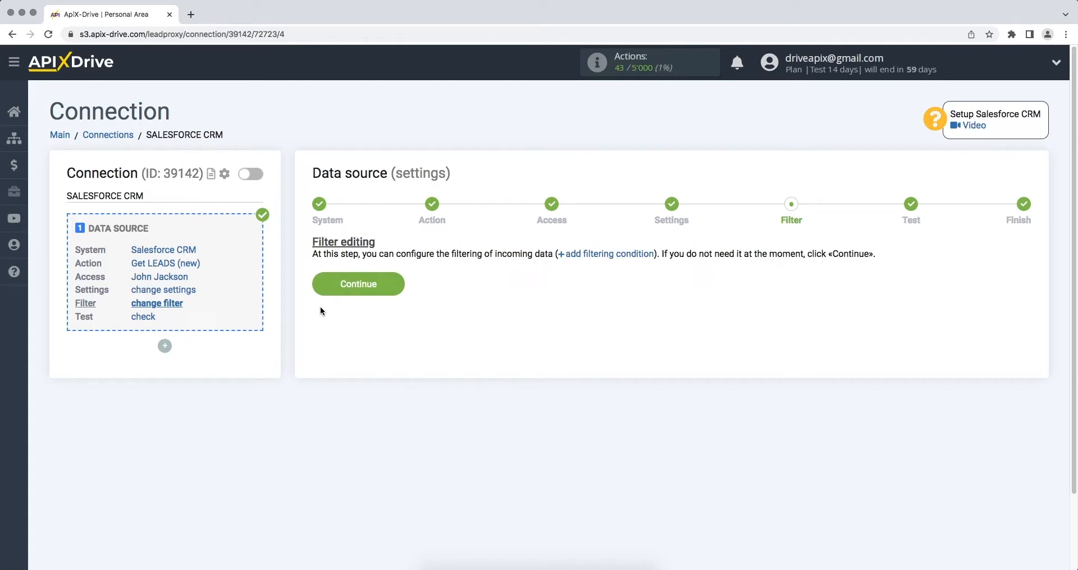
left_click(321, 285)
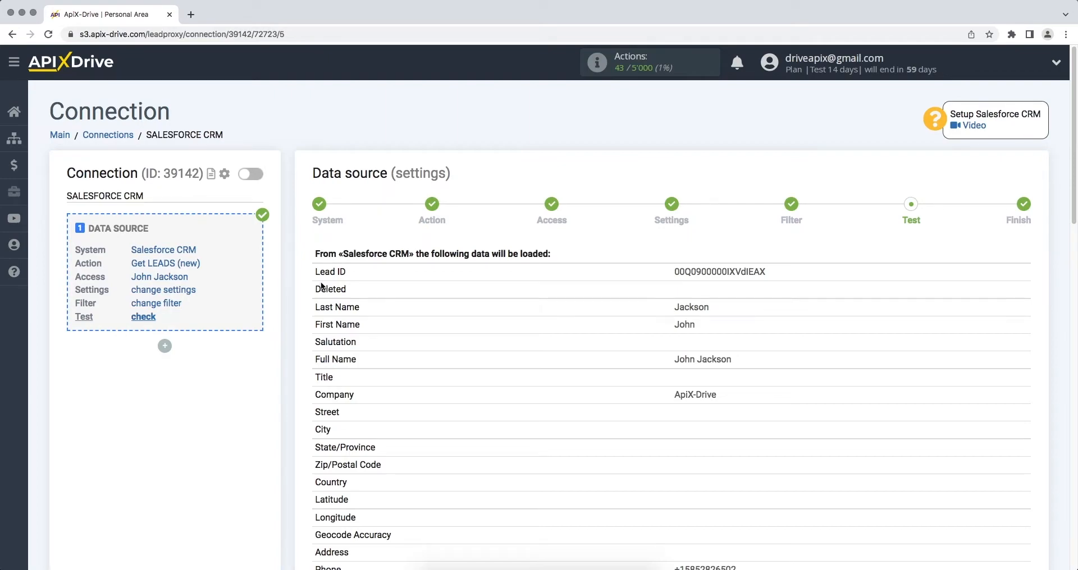
Accept the Salesforce lead test data and add a Data Destination block
scroll(321, 287, "down", 15)
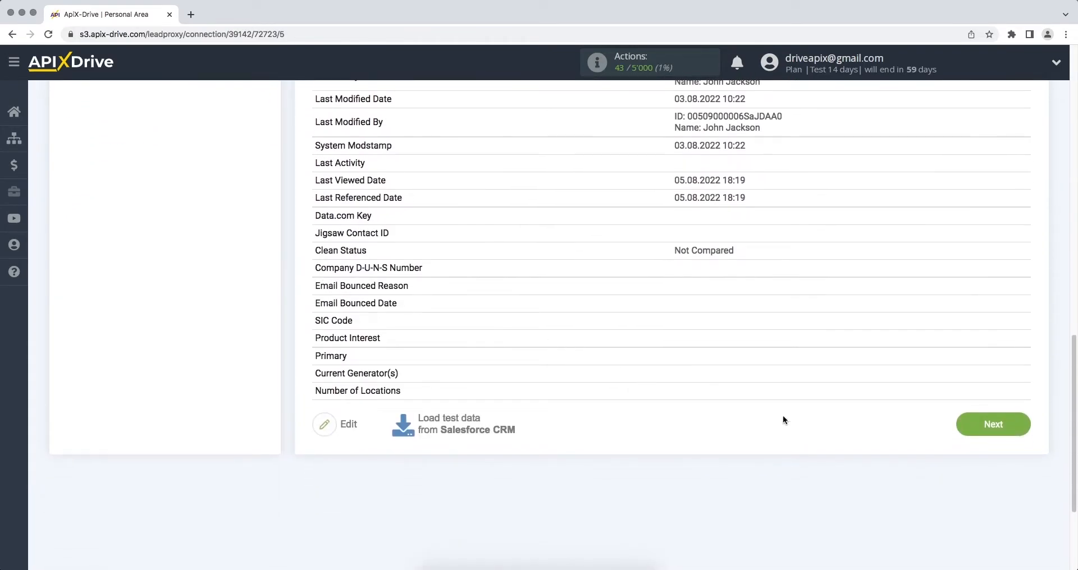
left_click(961, 433)
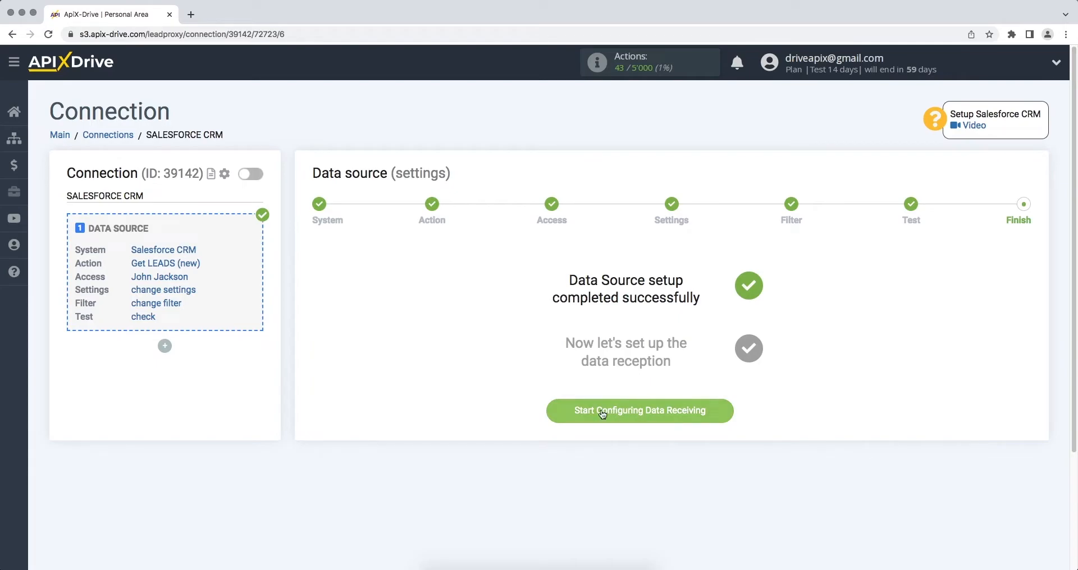
left_click(563, 411)
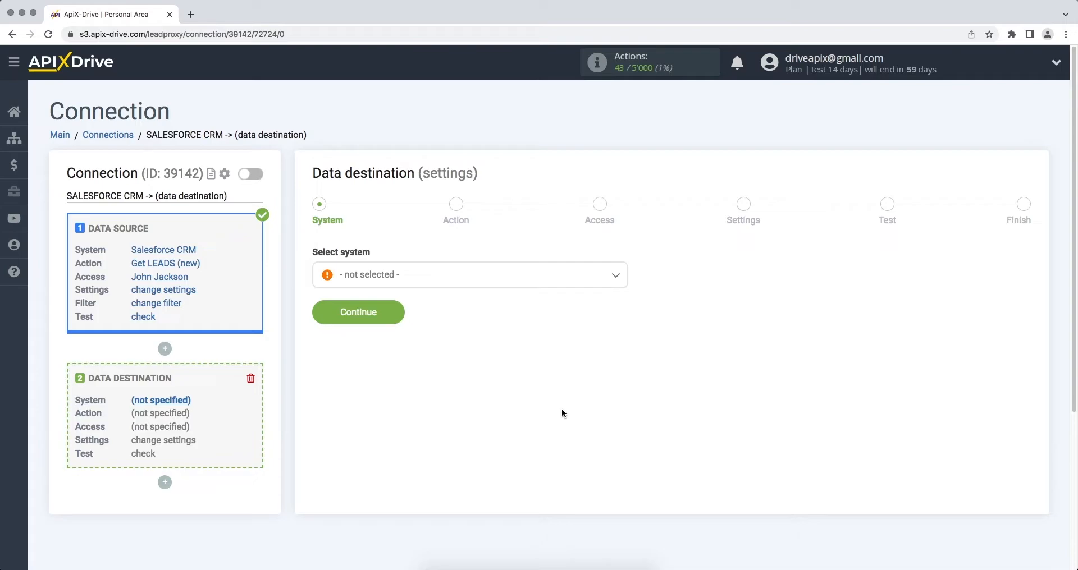
Choose Zoho CRM as the destination system
left_click(540, 275)
left_click_drag(620, 296, 634, 475)
left_click(388, 457)
left_click(317, 314)
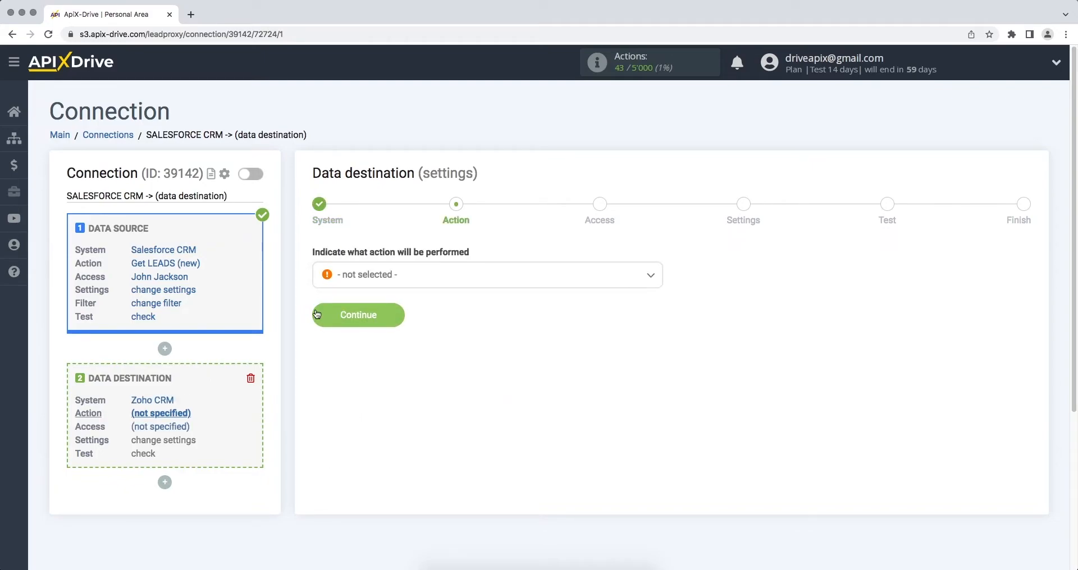
Set the Zoho CRM destination action to Create Deal
left_click(349, 276)
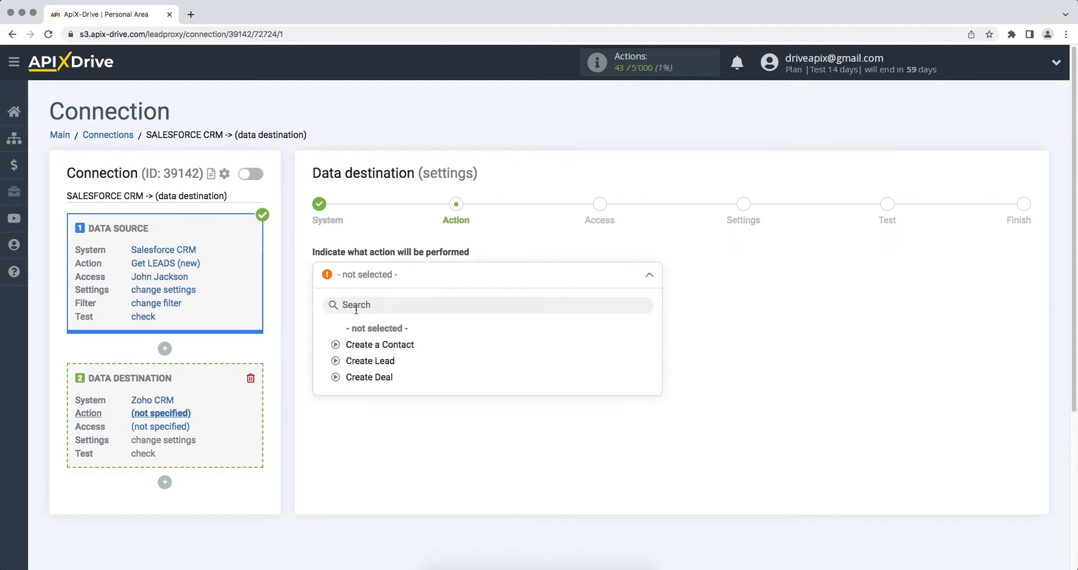
left_click(373, 378)
left_click(321, 317)
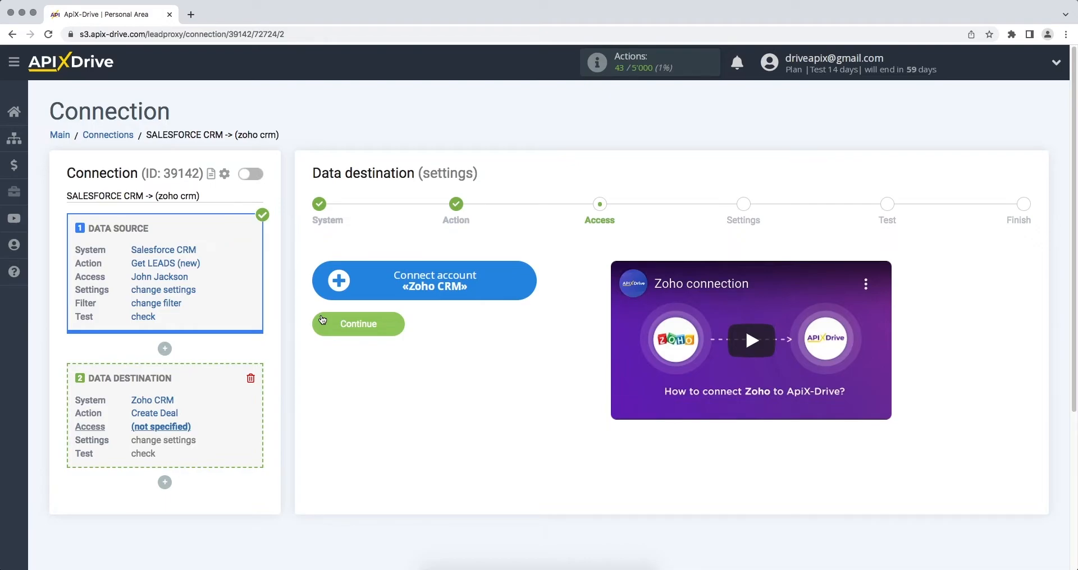
Sign in to Zoho with the account e-mail and password and grant ApiX-Drive access
left_click(335, 294)
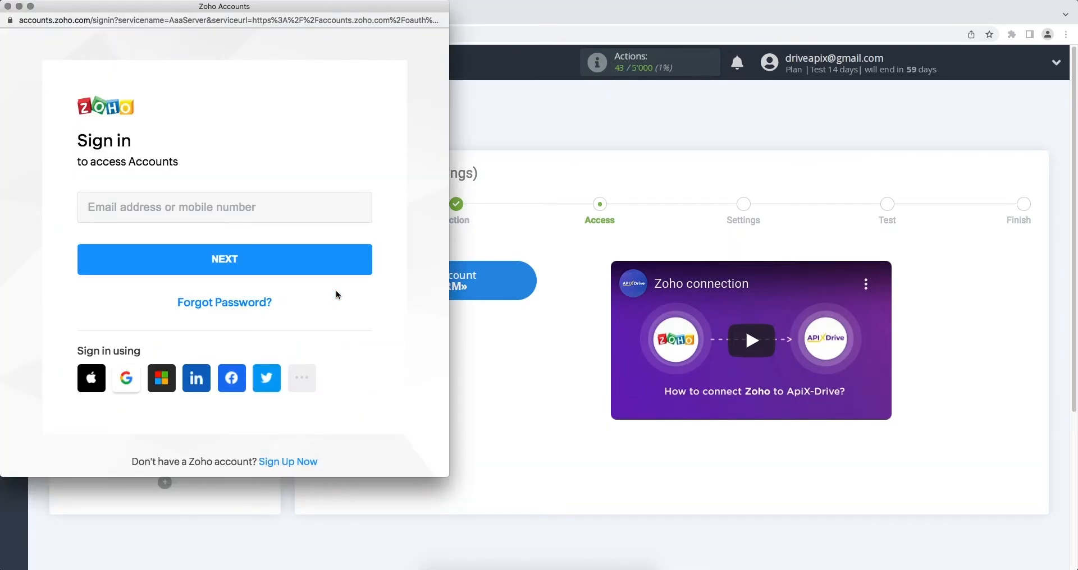
left_click(296, 213)
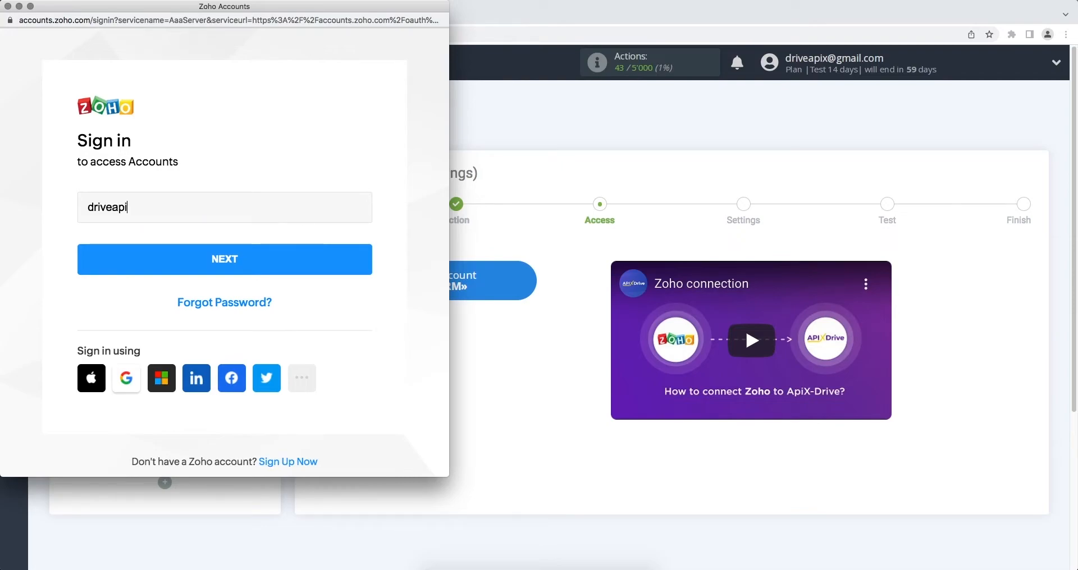
left_click(306, 275)
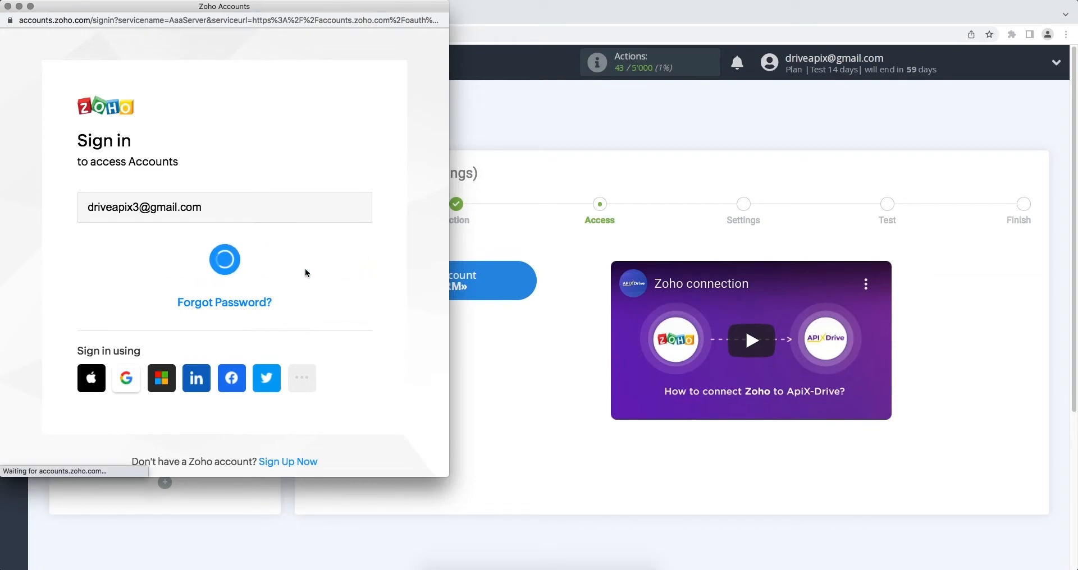
type("********")
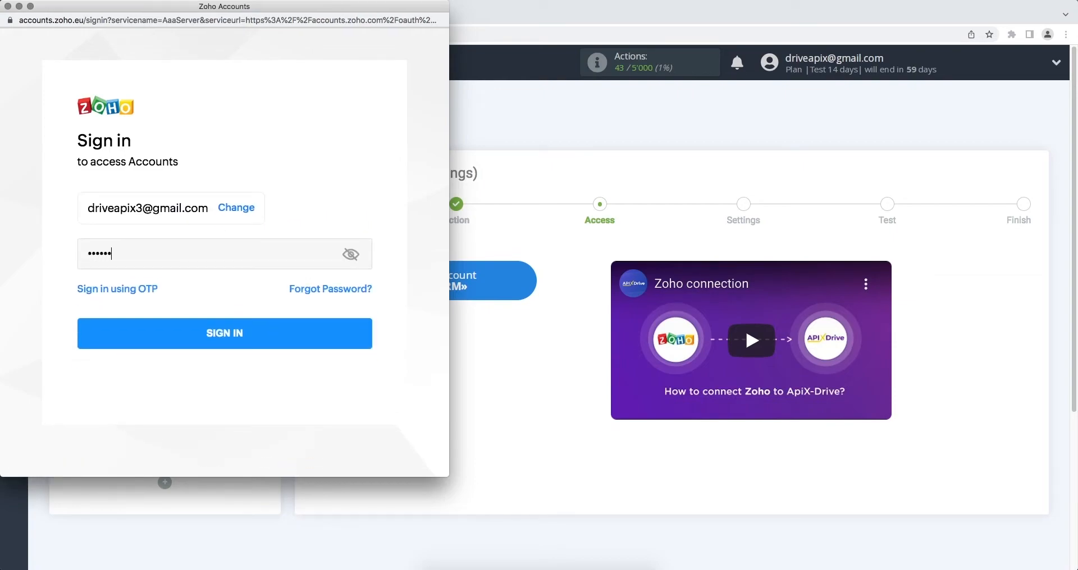
left_click(308, 326)
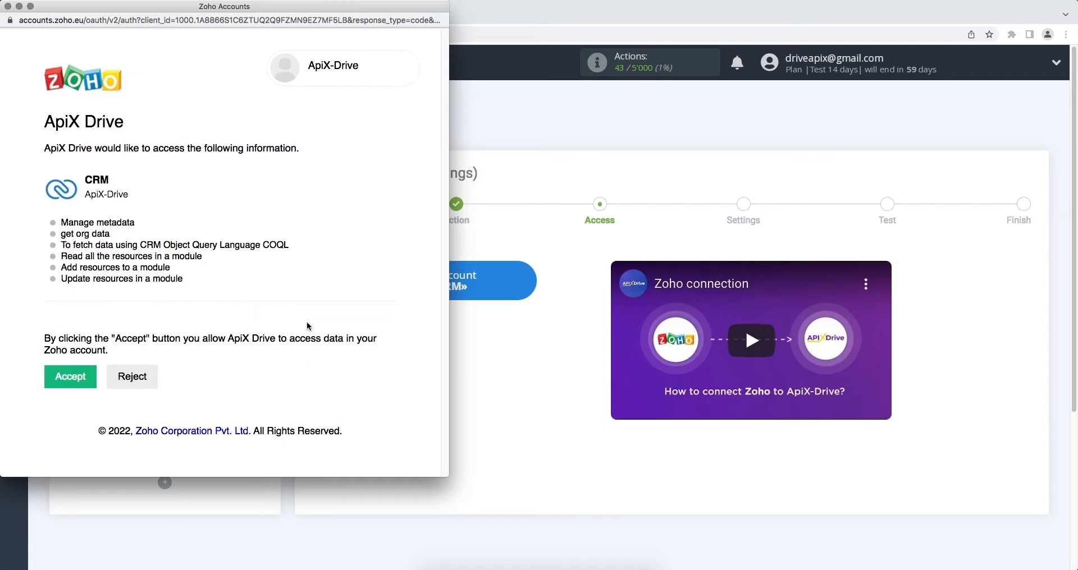
left_click(74, 377)
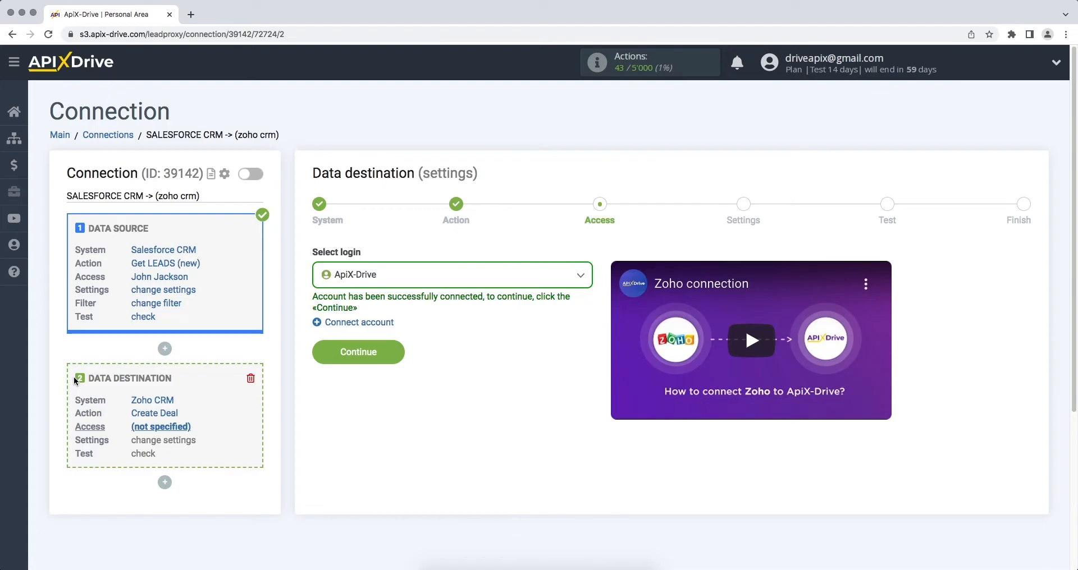
Select the ApiX-Drive Zoho login and continue to the deal field settings
left_click(332, 279)
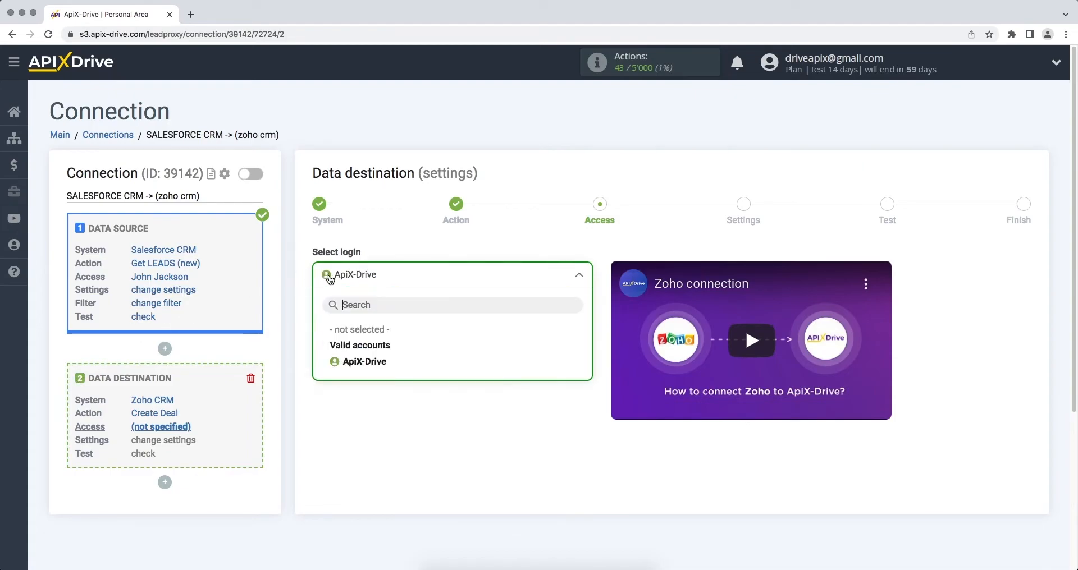
left_click(348, 362)
left_click(326, 351)
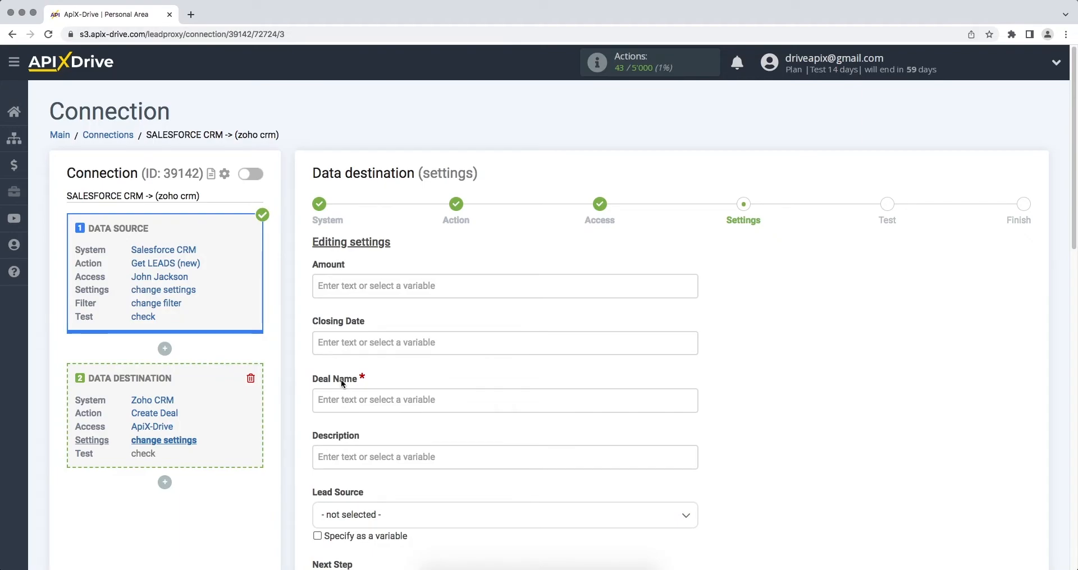
Set Deal Name to 'New lead from Salesforce CRM' followed by the lead's First Name variable
left_click(349, 399)
left_click_drag(693, 251, 700, 321)
left_click(436, 345)
left_click(317, 147)
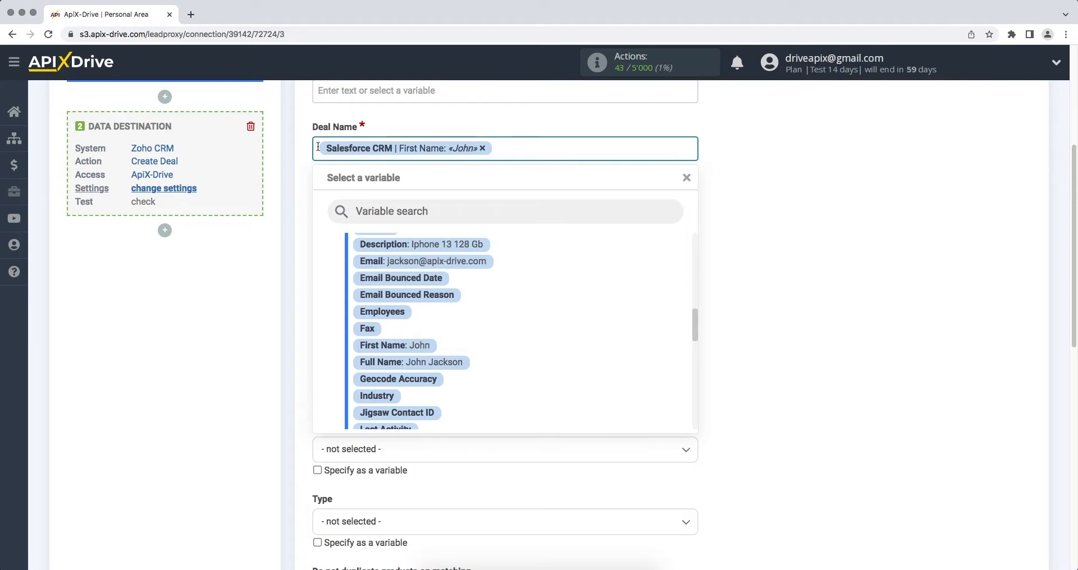
type("New lead ")
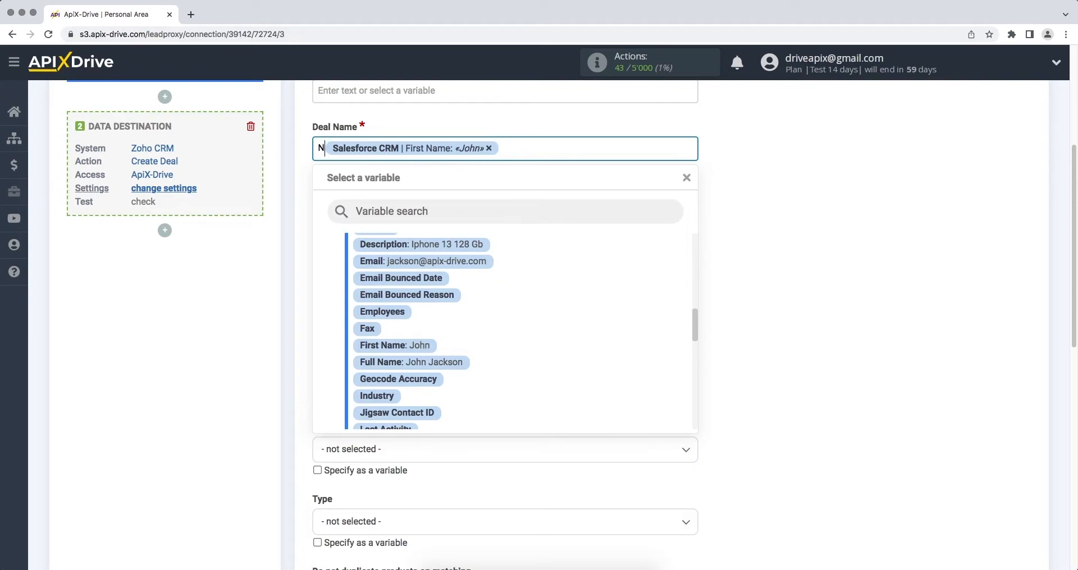
type("from Salesf")
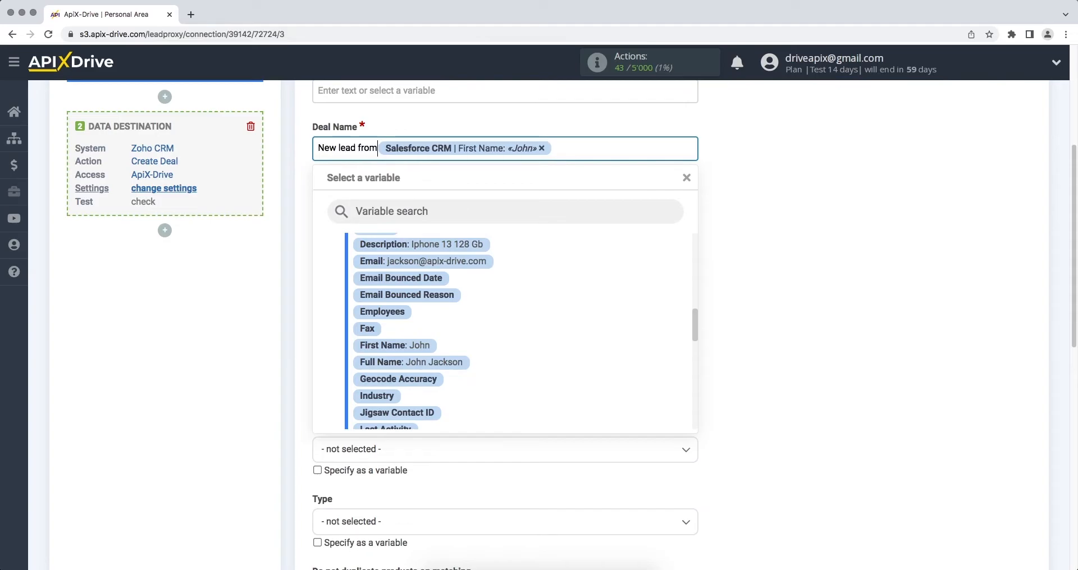
type("orce CRM")
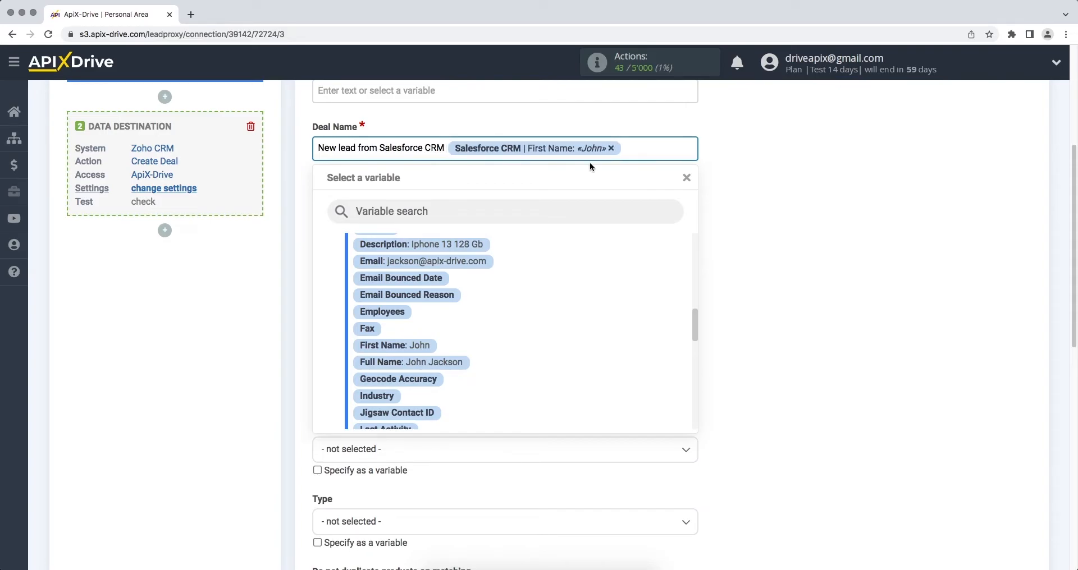
Fill Description with 'Name' plus Full Name and 'Email' plus Email variables on separate lines
left_click(733, 200)
left_click(552, 200)
type("Name")
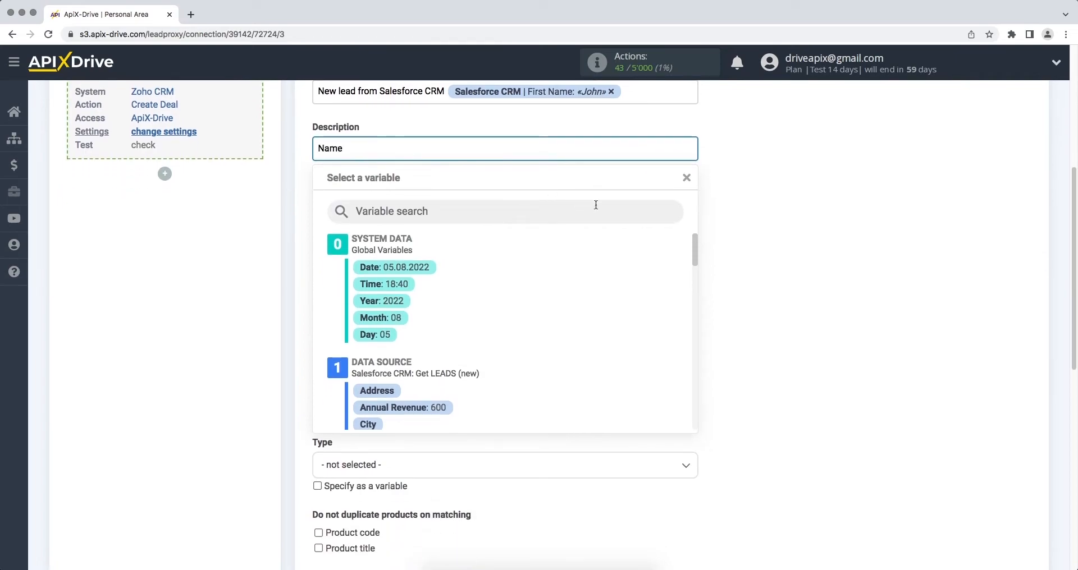
left_click_drag(689, 243, 699, 335)
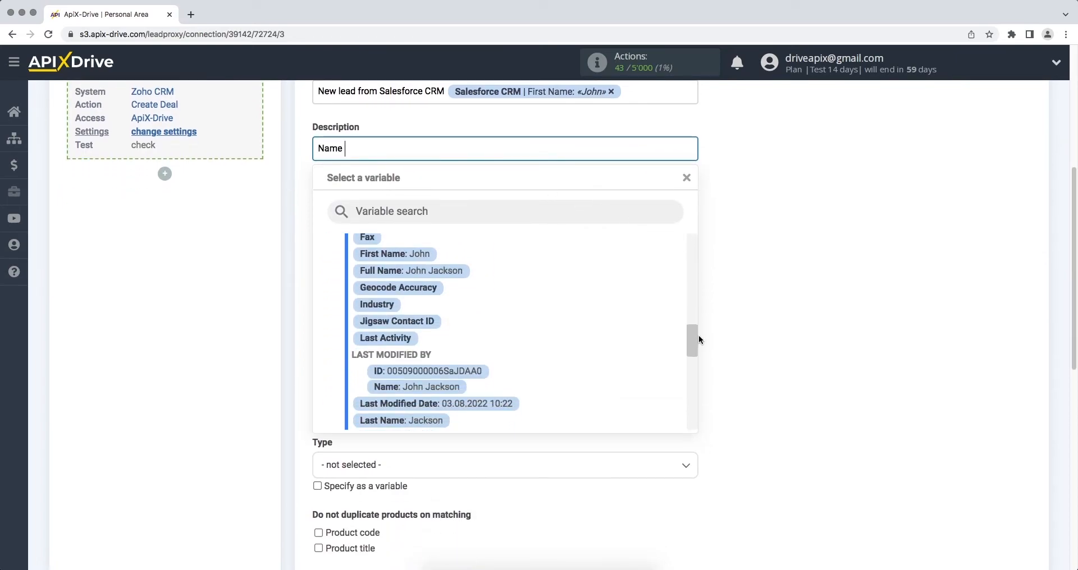
left_click(442, 269)
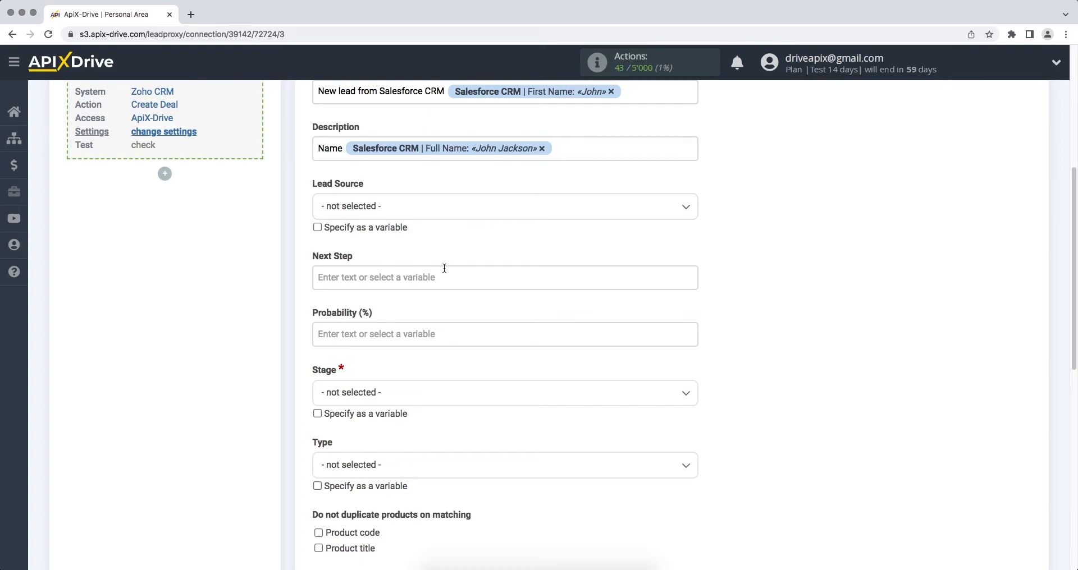
key("Return")
type("Email")
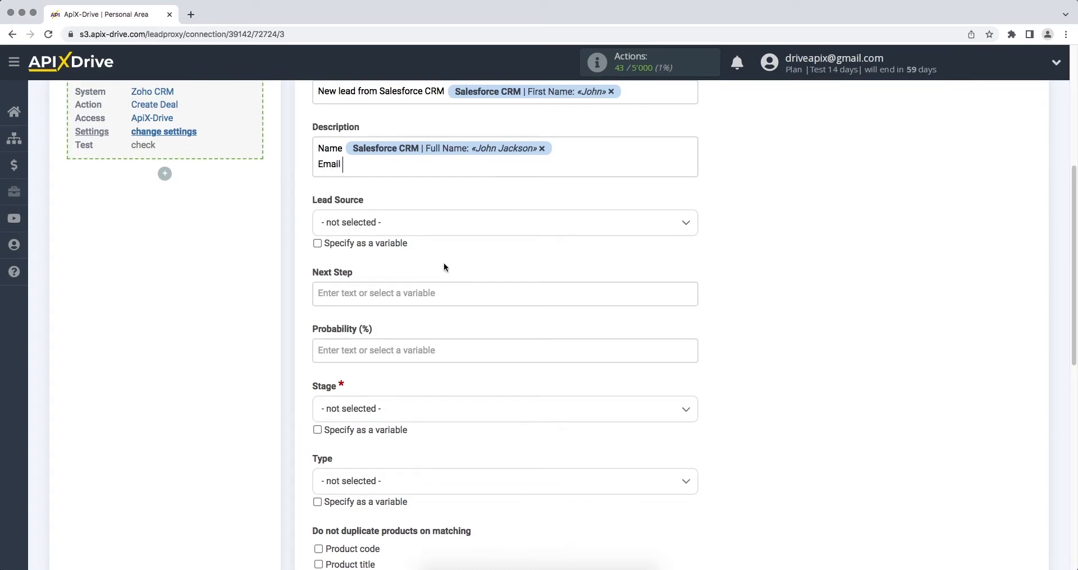
left_click(420, 170)
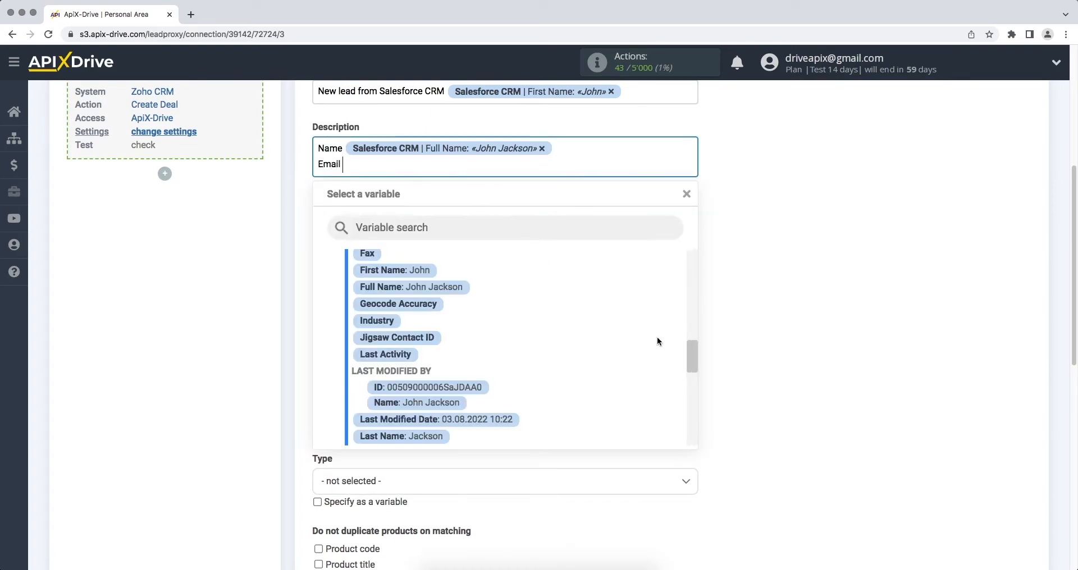
left_click_drag(692, 361, 666, 334)
left_click(477, 348)
Add a 'Phone' line with the lead's Phone variable and set Stage to Qualification
key("Return")
type("Phone")
left_click(434, 191)
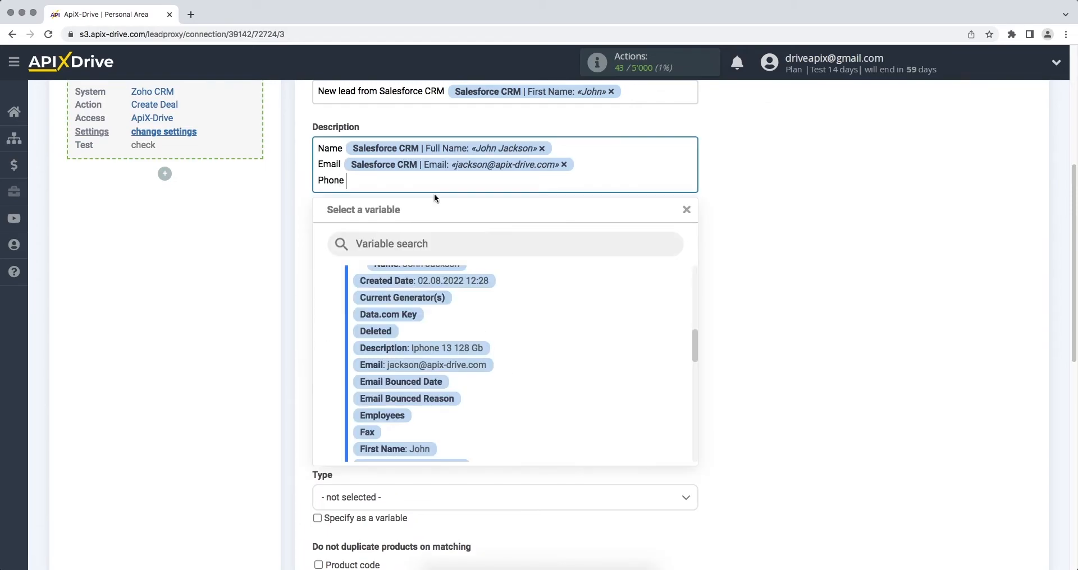
left_click_drag(691, 343, 692, 418)
left_click(435, 405)
left_click(405, 427)
left_click(380, 496)
Map the lead's Description into Products, save the fields, and send a test deal to Zoho CRM
scroll(379, 496, "down", 3)
left_click(378, 456)
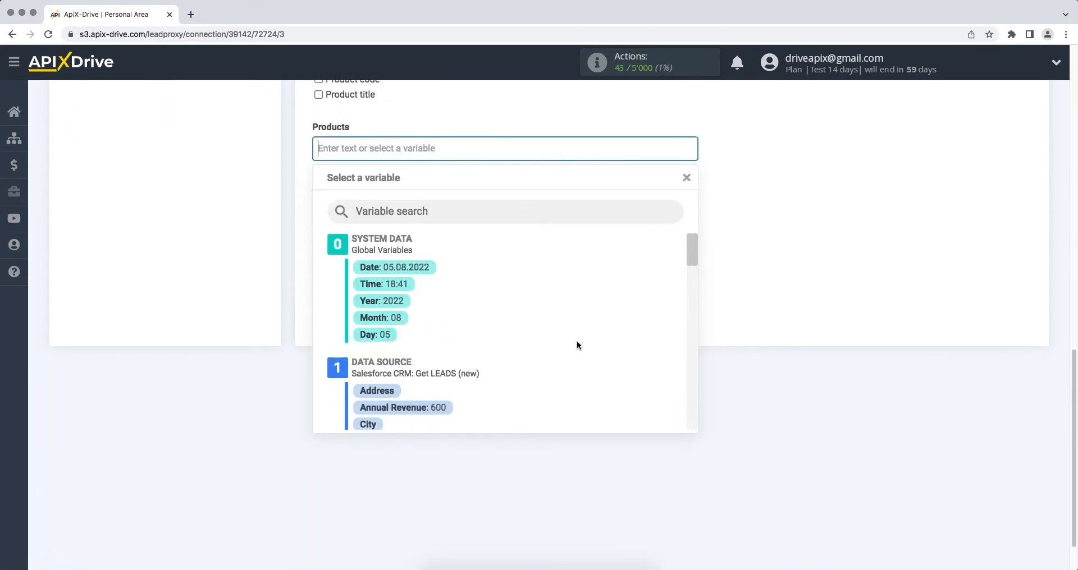
left_click_drag(692, 250, 692, 314)
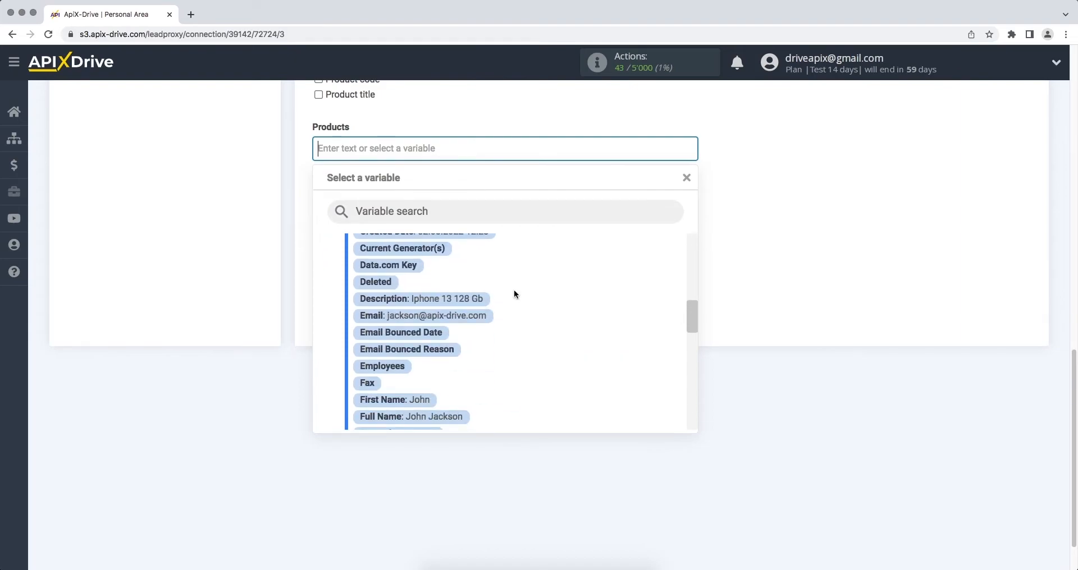
left_click(450, 296)
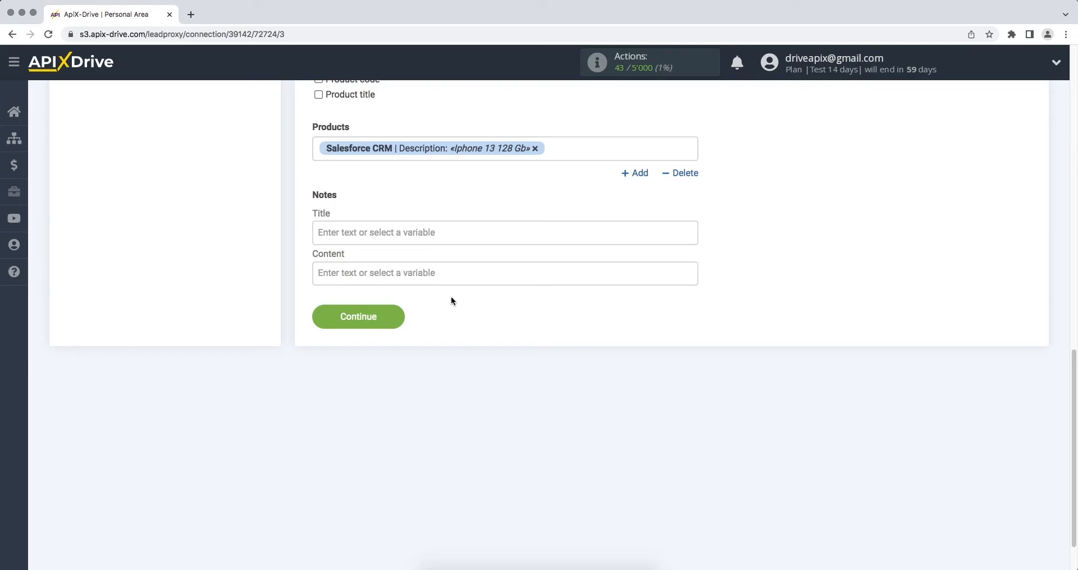
left_click(323, 318)
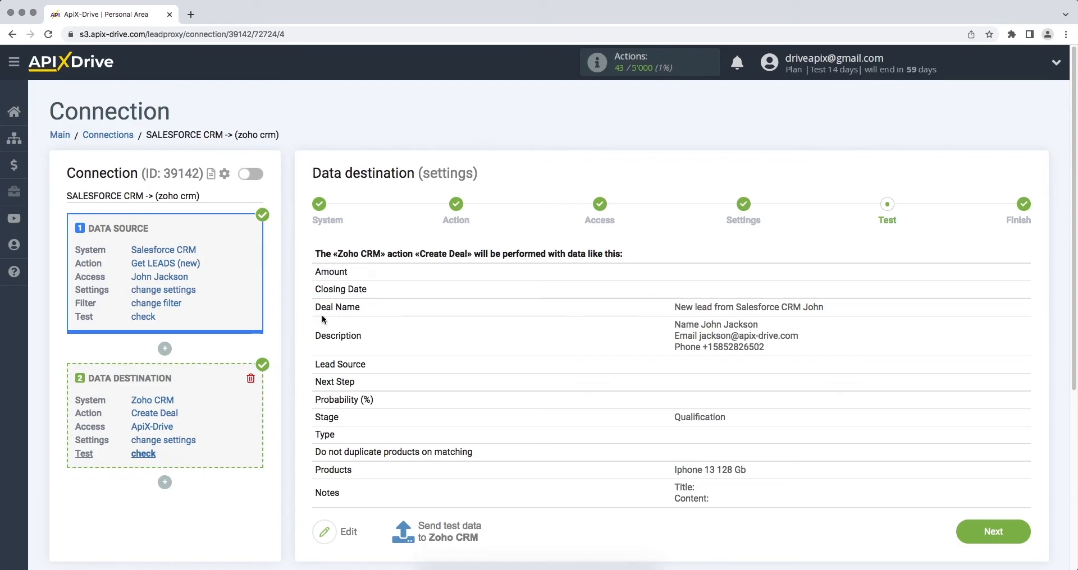
left_click(428, 526)
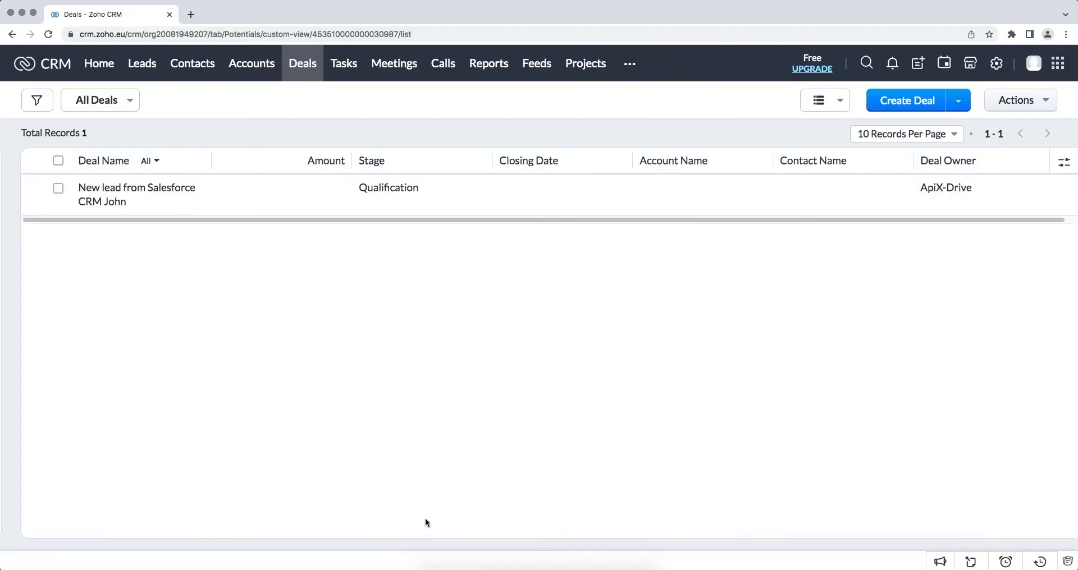
Open the new test deal in Zoho CRM and review its Qualification stage and description
left_click(138, 189)
scroll(228, 288, "down", 5)
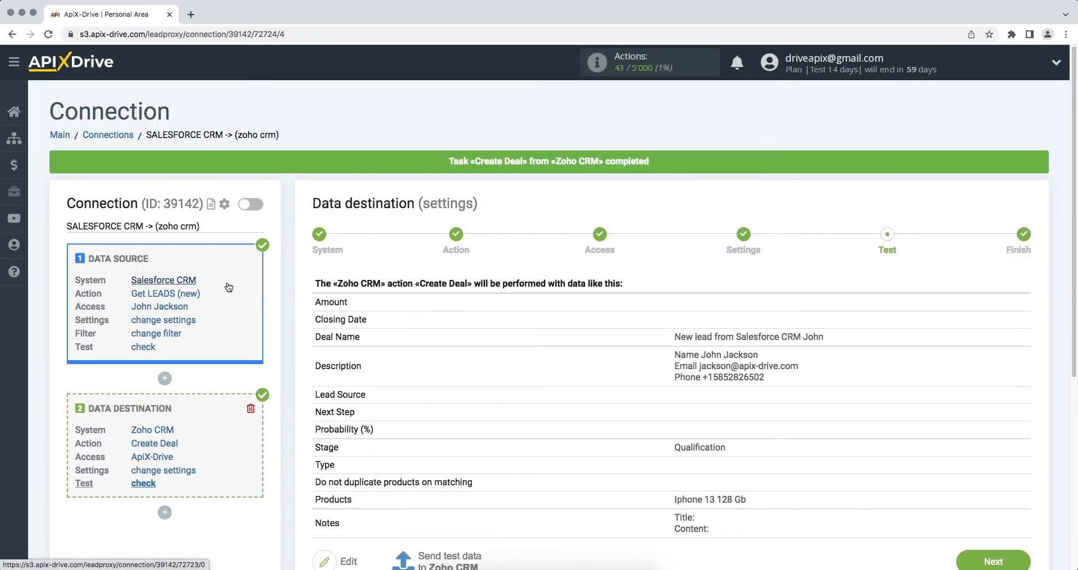
scroll(293, 300, "down", 3)
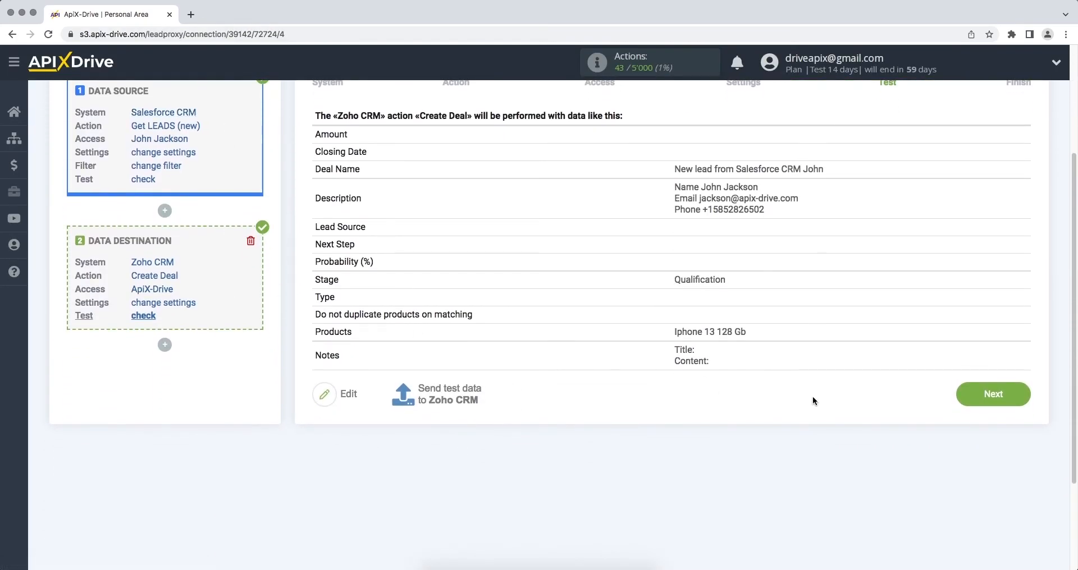
Finish setup, enable updates for the SALESFORCE CRM -> Zoho CRM connection, and save a 5-minute update interval
left_click(959, 396)
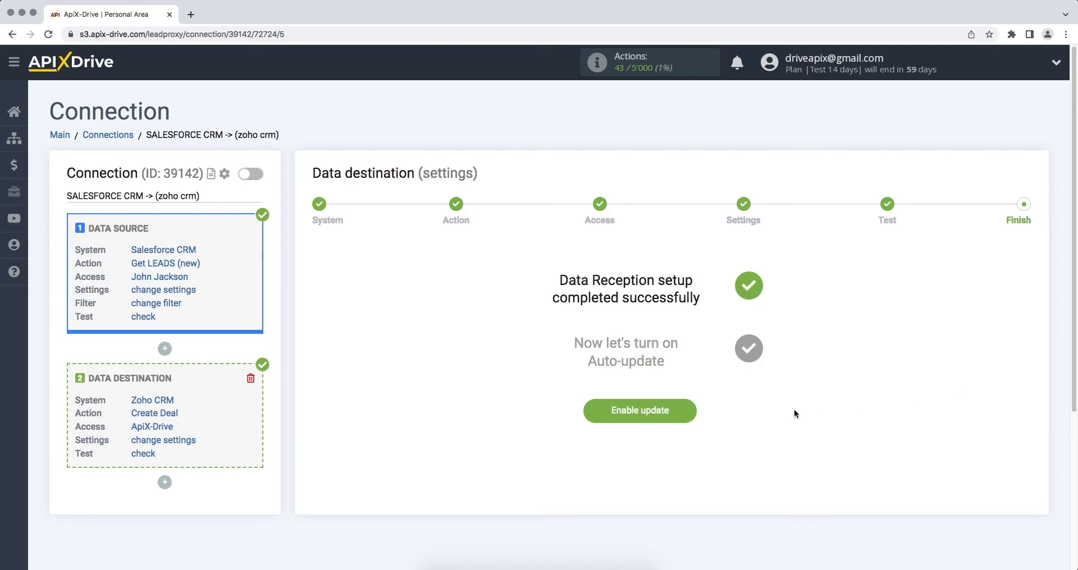
left_click(601, 411)
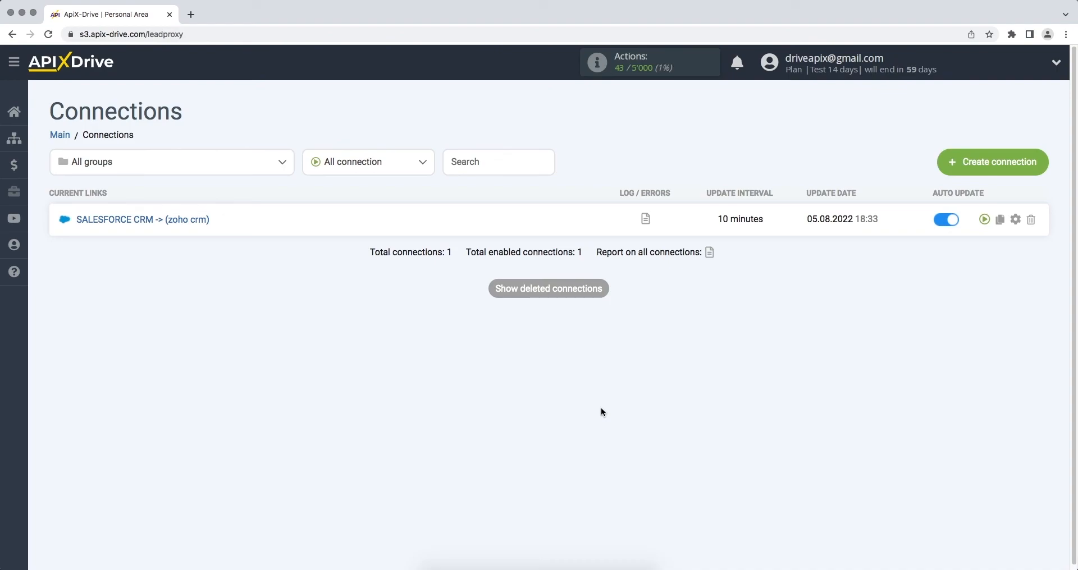
left_click(1015, 220)
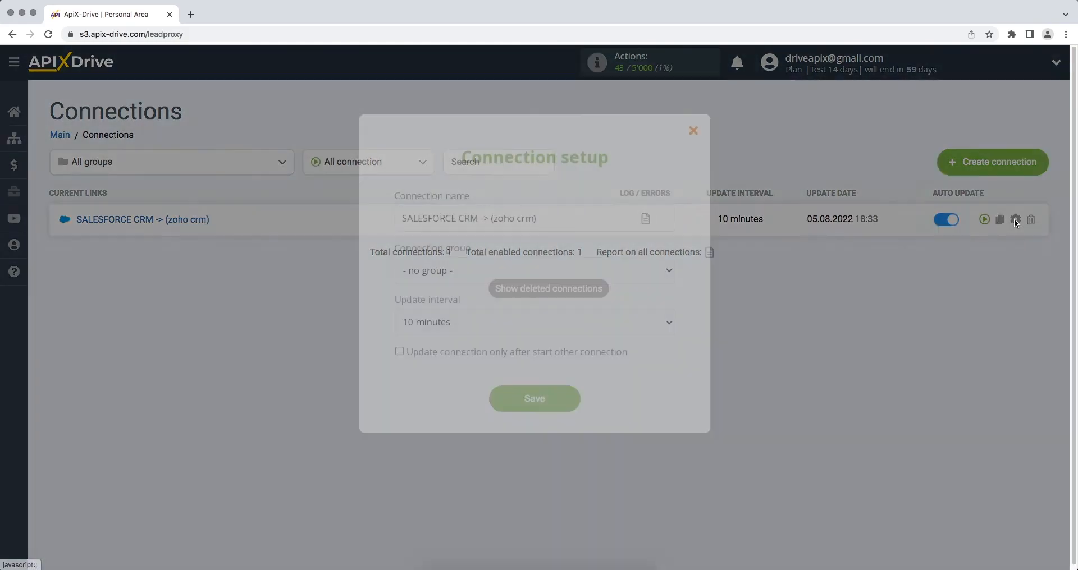
left_click(667, 317)
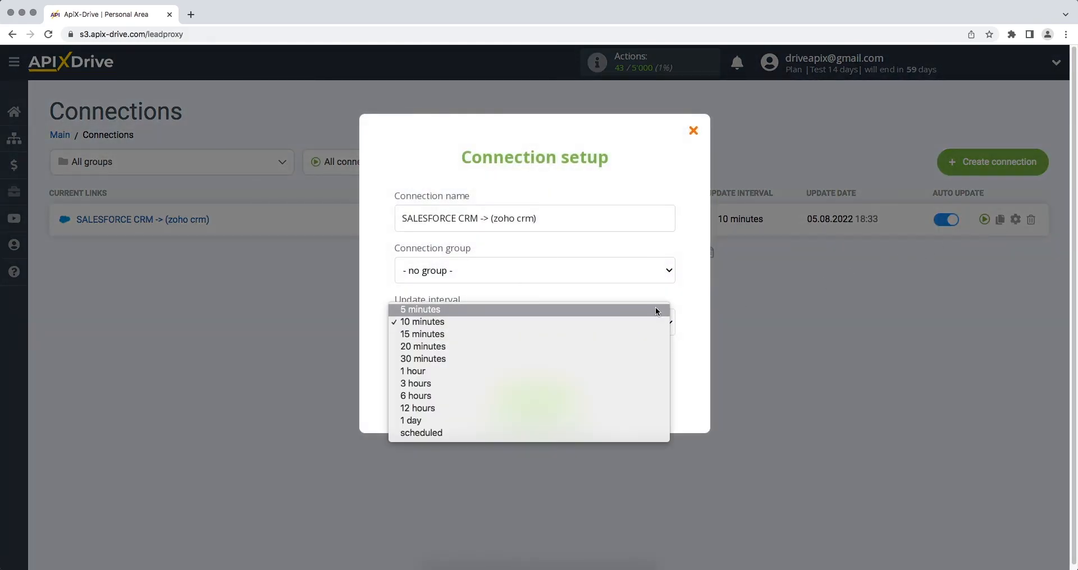
left_click(655, 308)
left_click(505, 396)
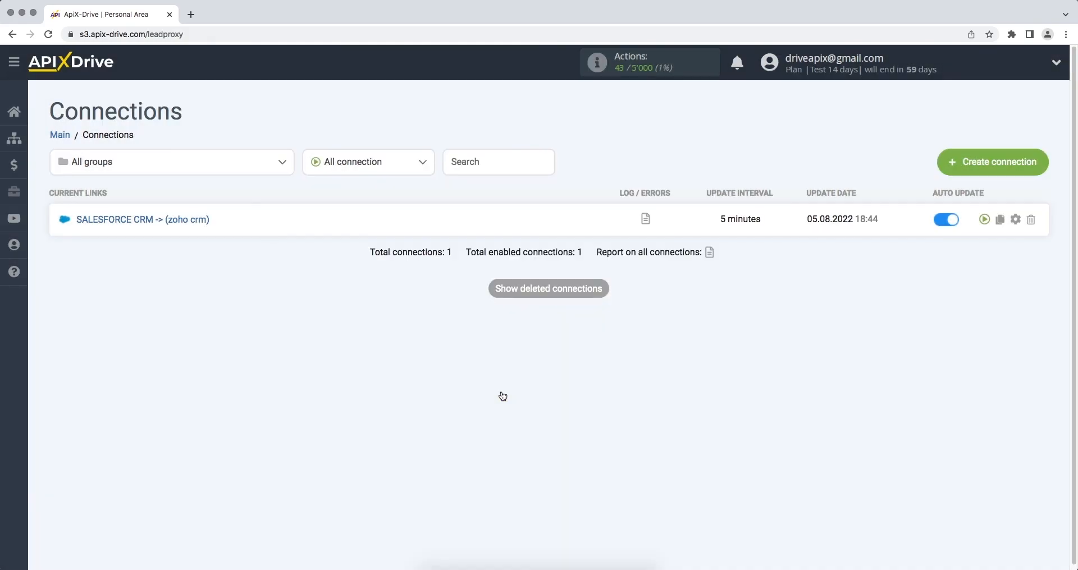